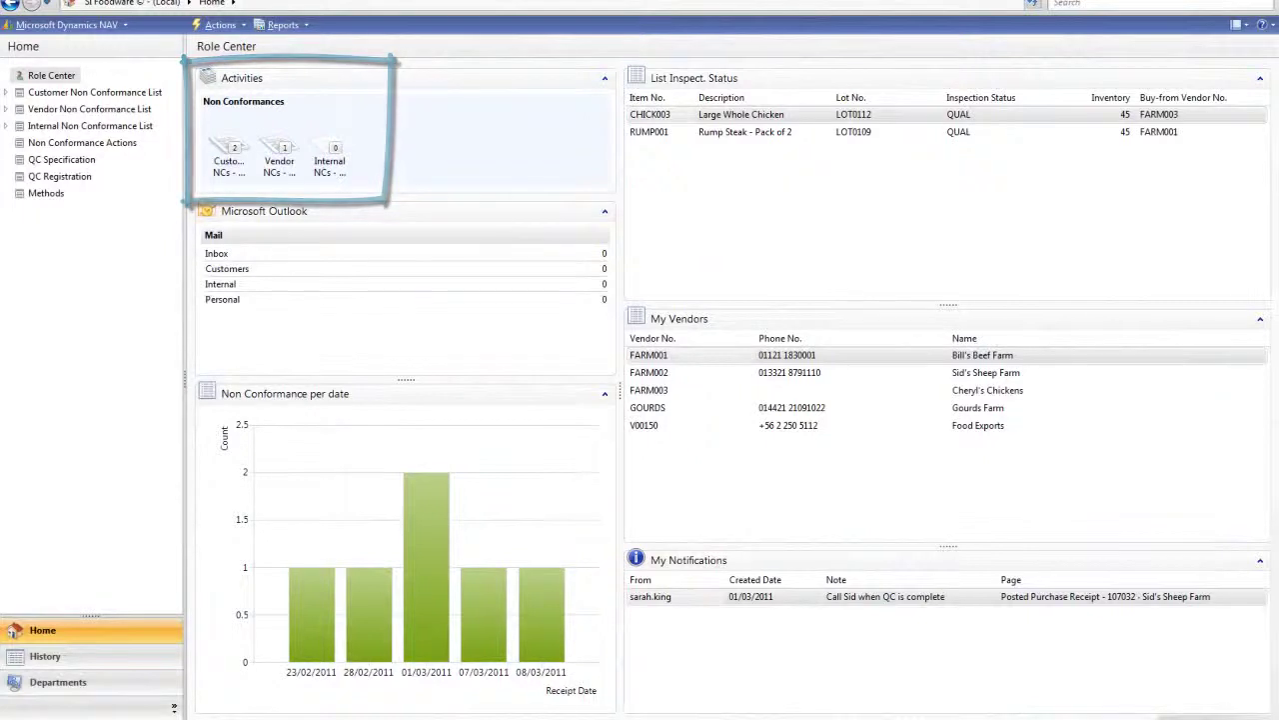
Open customer non-conformance CNC-0000010 for CHICK003 and review its card details
left_click(227, 146)
double_click(258, 228)
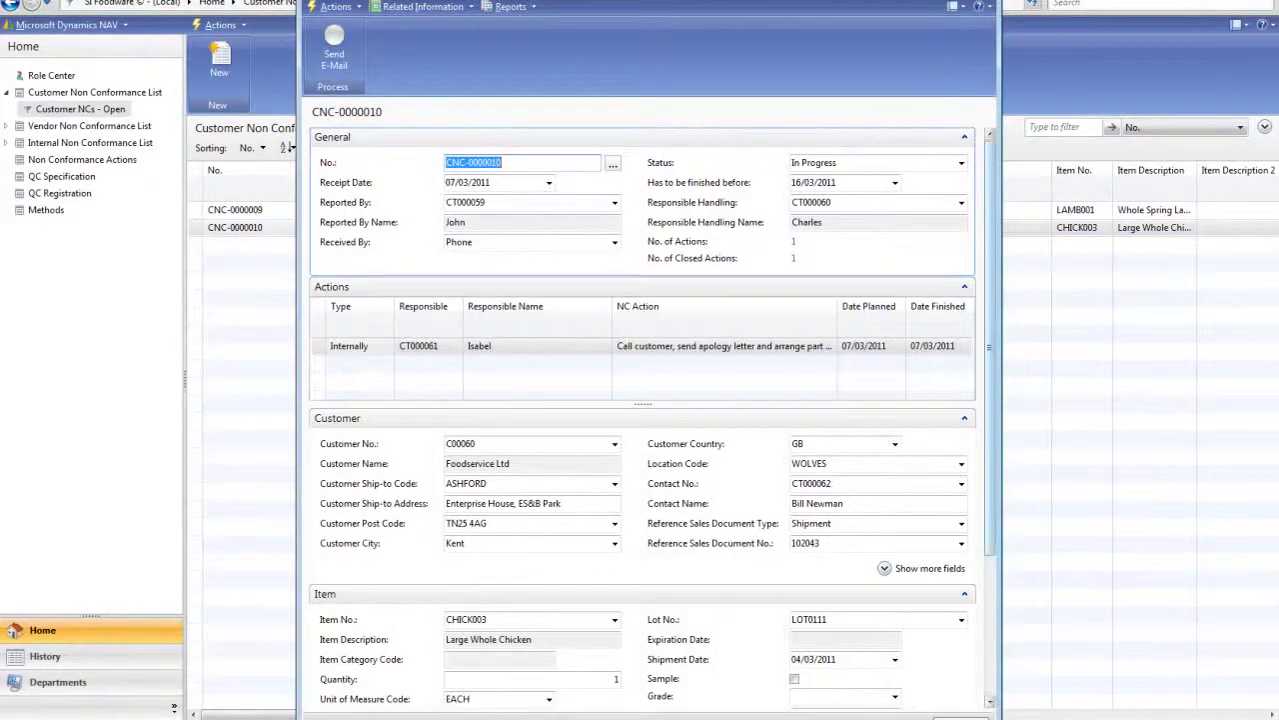
scroll(640, 420, "down", 5)
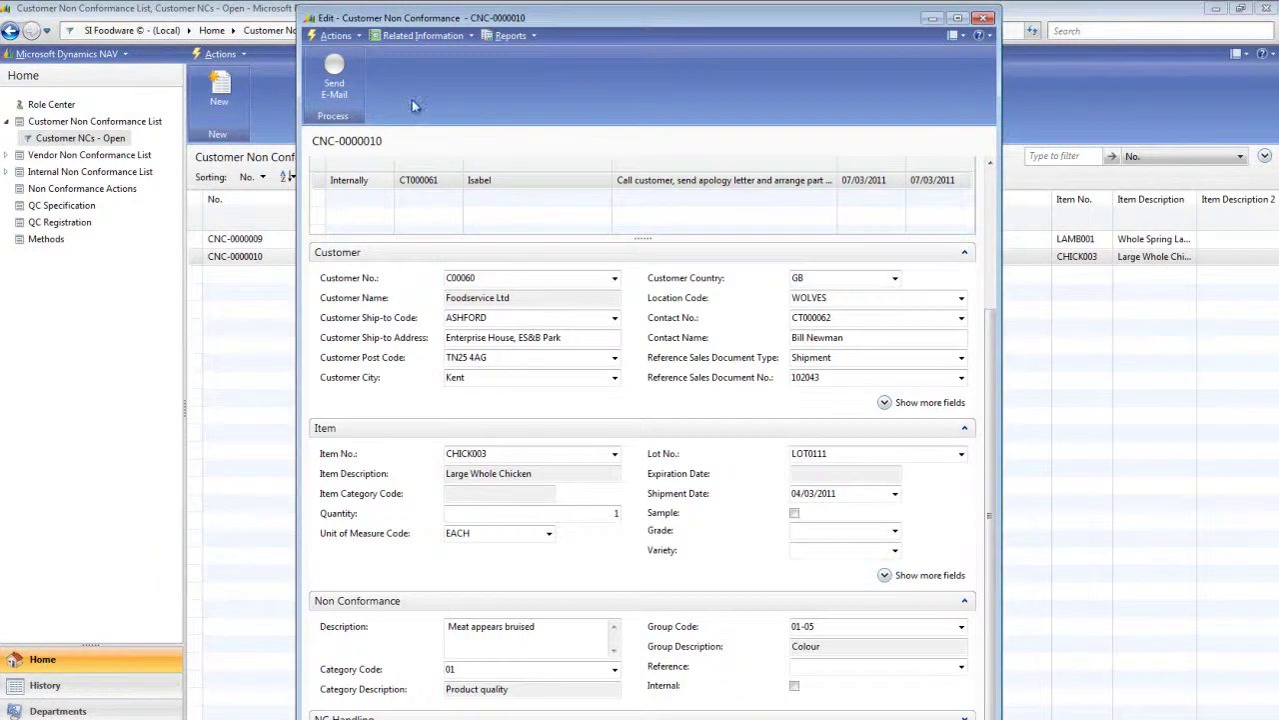
E-mail the CNC-0000010 details, dismiss the confirmation and close the card
left_click(332, 76)
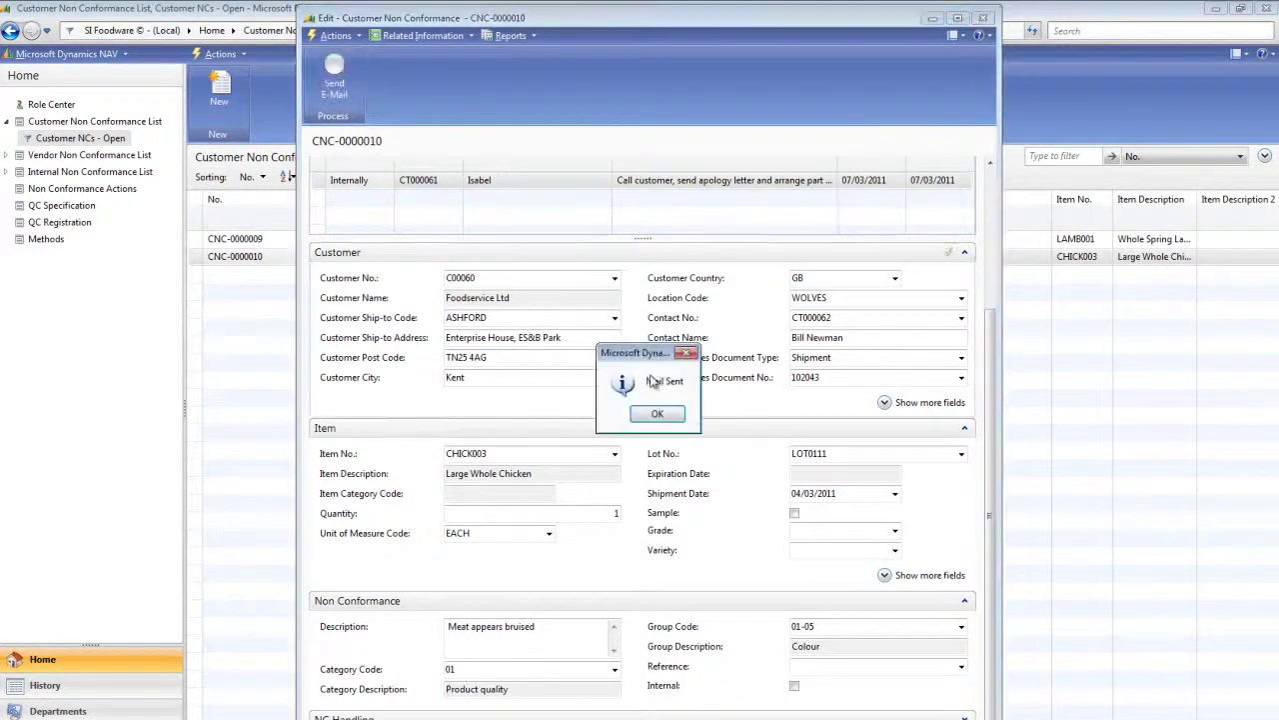
left_click(652, 418)
key("Escape")
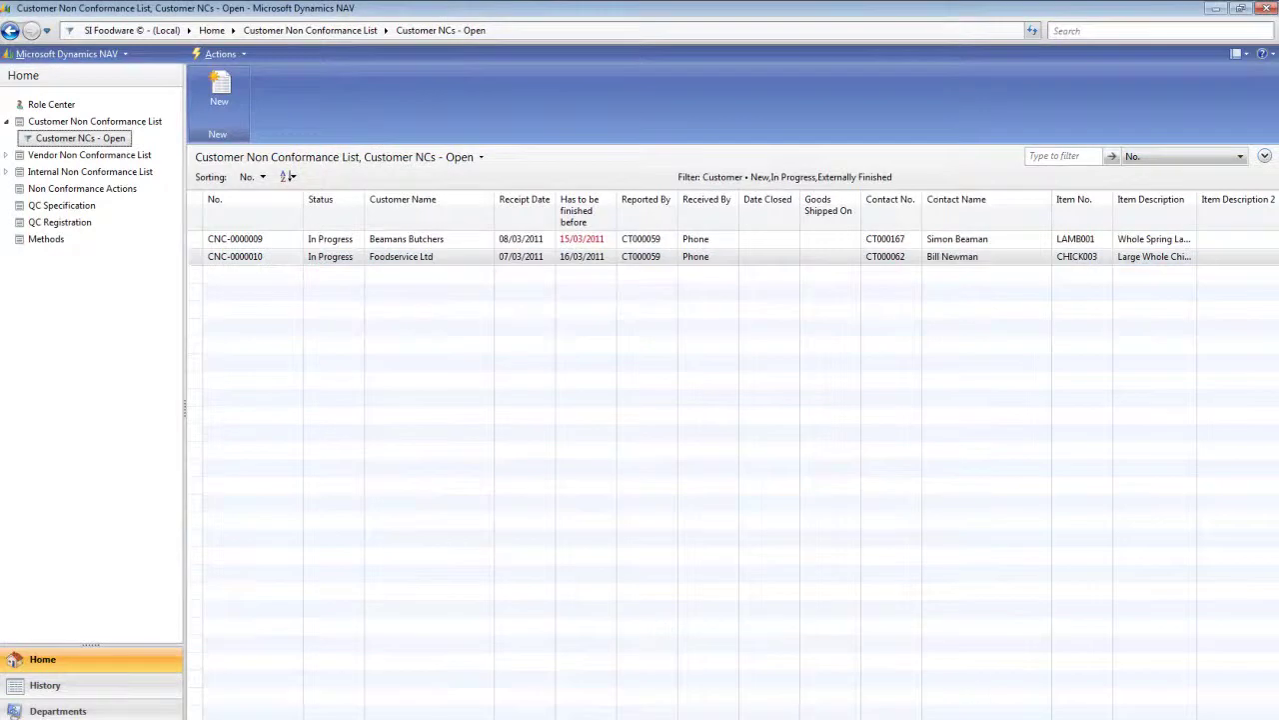
Open the newly arrived non-conformance e-mail from the Role Center inbox
left_click(51, 104)
left_click(210, 282)
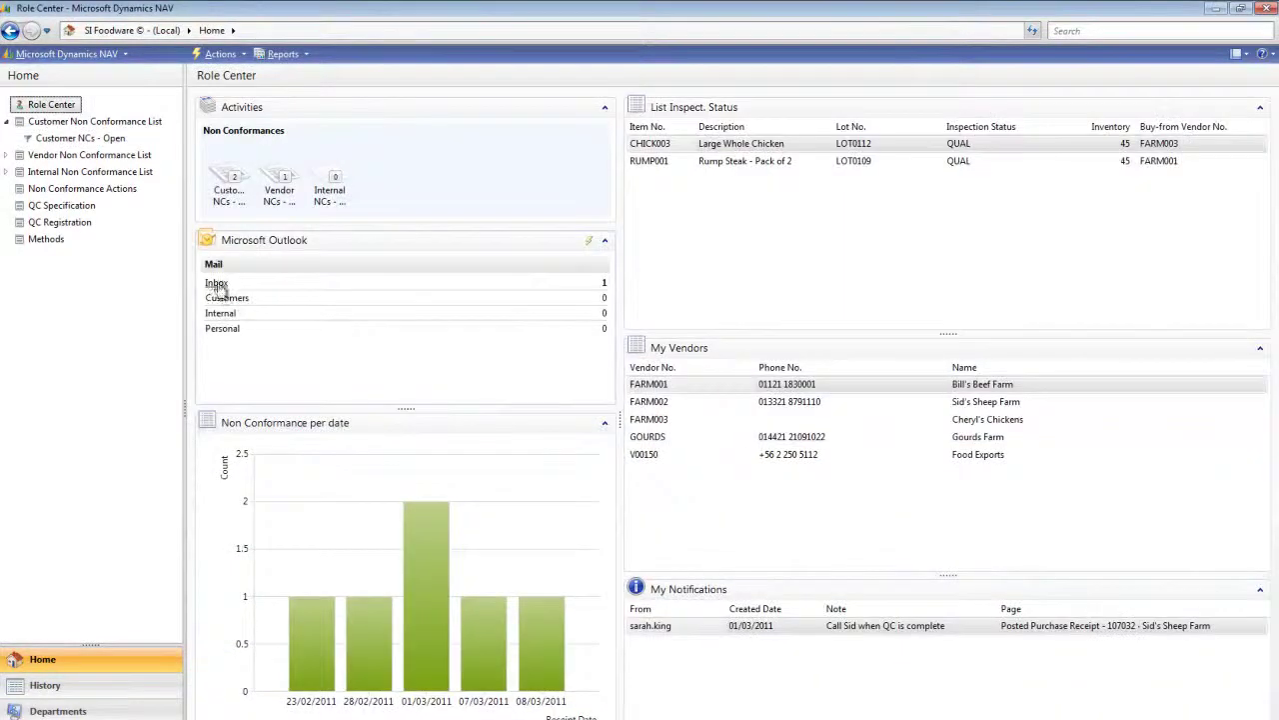
double_click(246, 172)
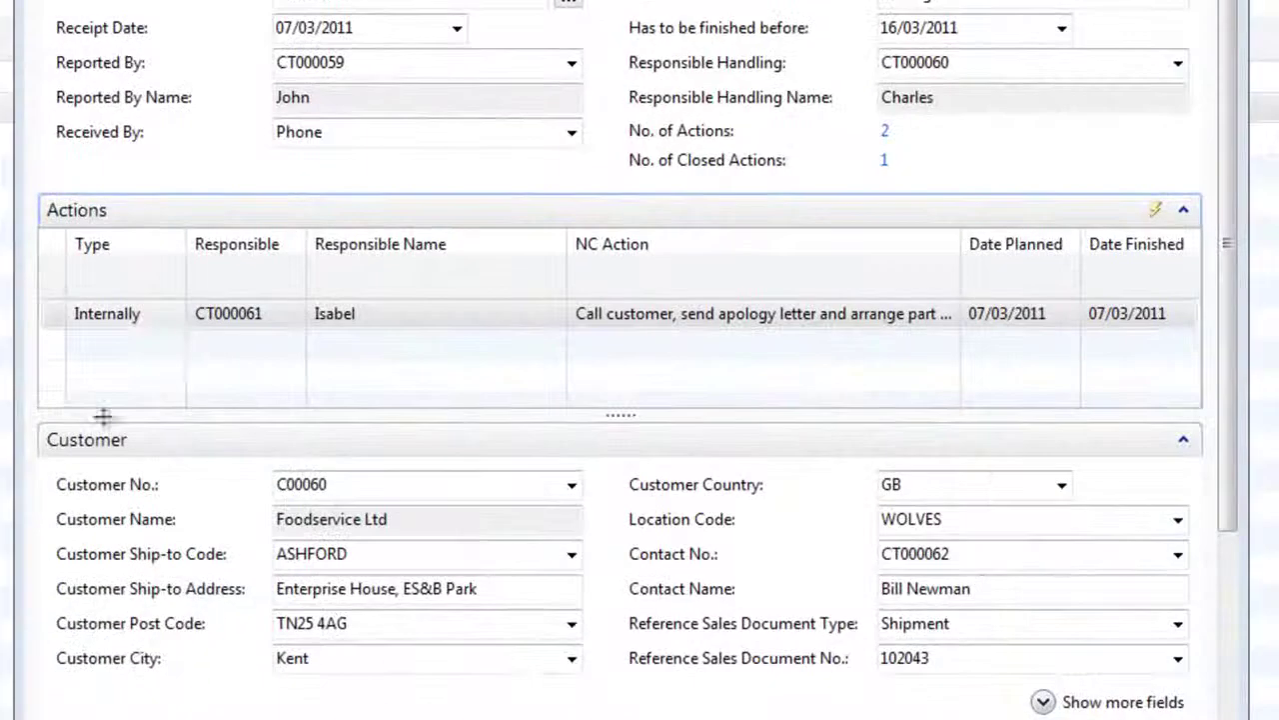
Add a CT000059 action 'Investigate and update/close NC record' planned 16/03/2011, then save
left_click(406, 362)
left_click(469, 365)
left_click(397, 433)
left_click(606, 340)
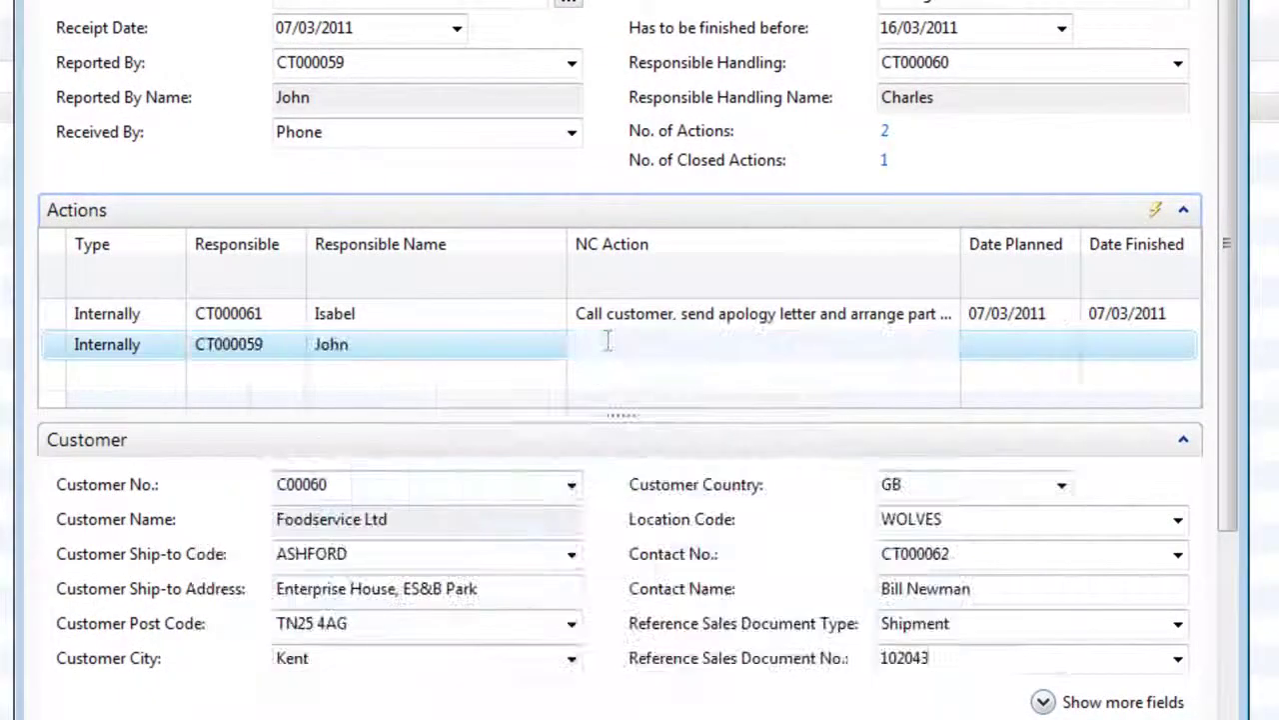
type("Investigate and update/close NC record")
key("Tab")
type("16/03/2011")
key("Tab")
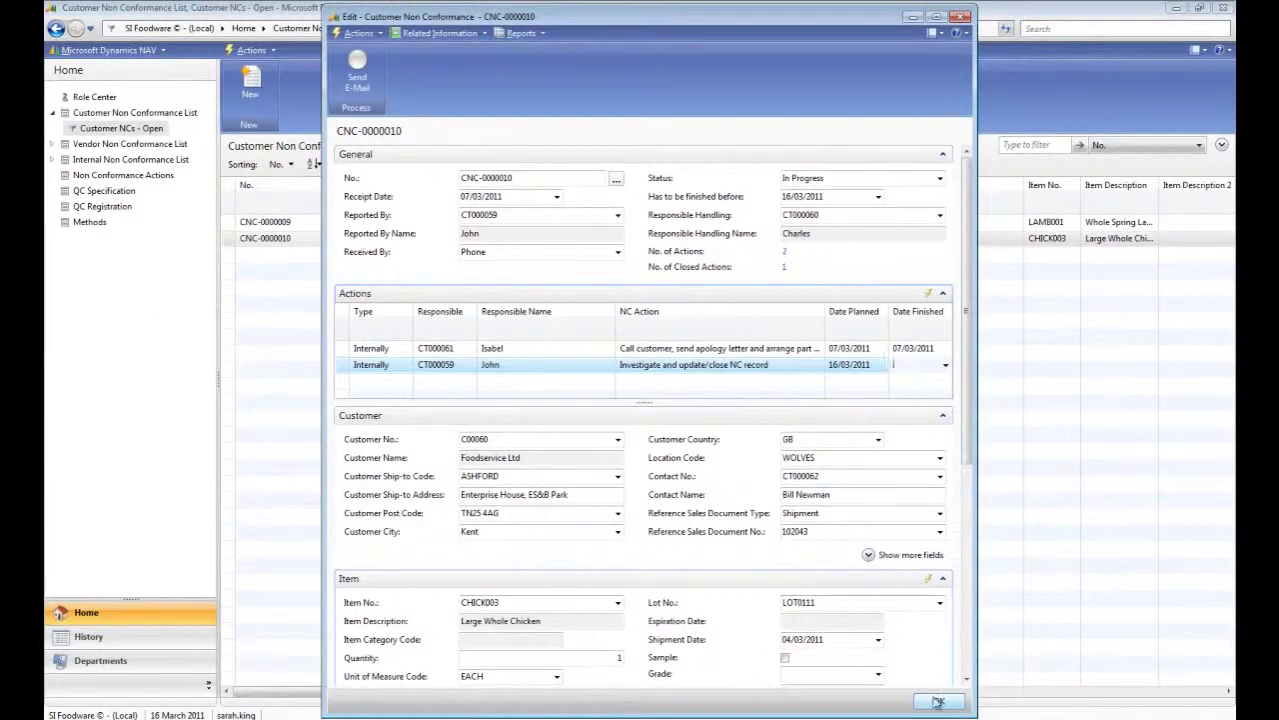
left_click(938, 703)
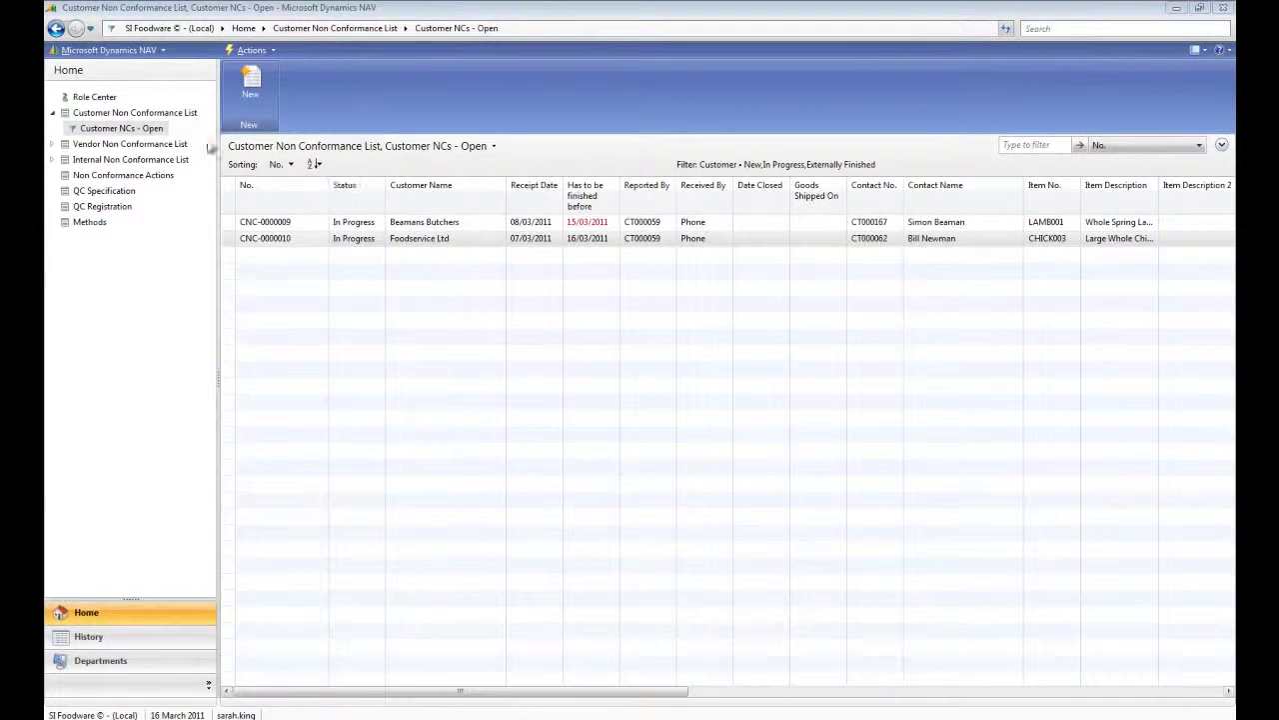
Finish the 16/03/2011 action on 17/03/2011 and mark CNC-0000010 as justified
left_click(128, 176)
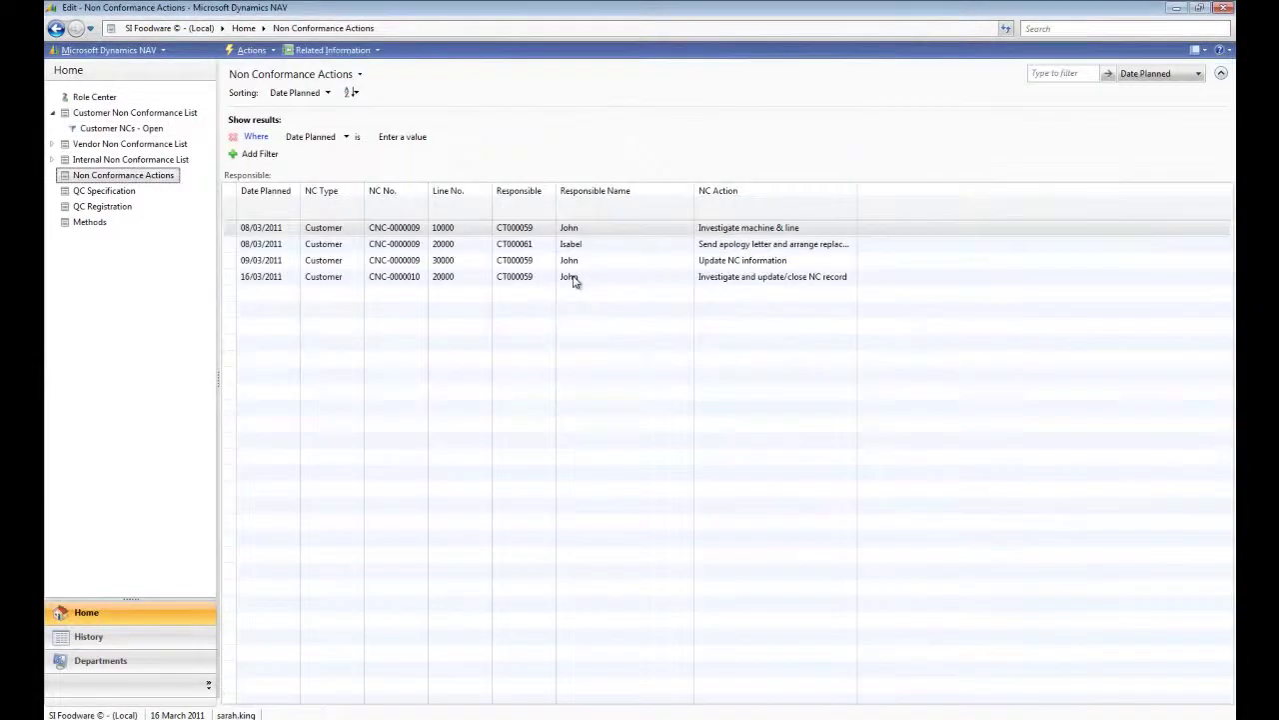
left_click(574, 281)
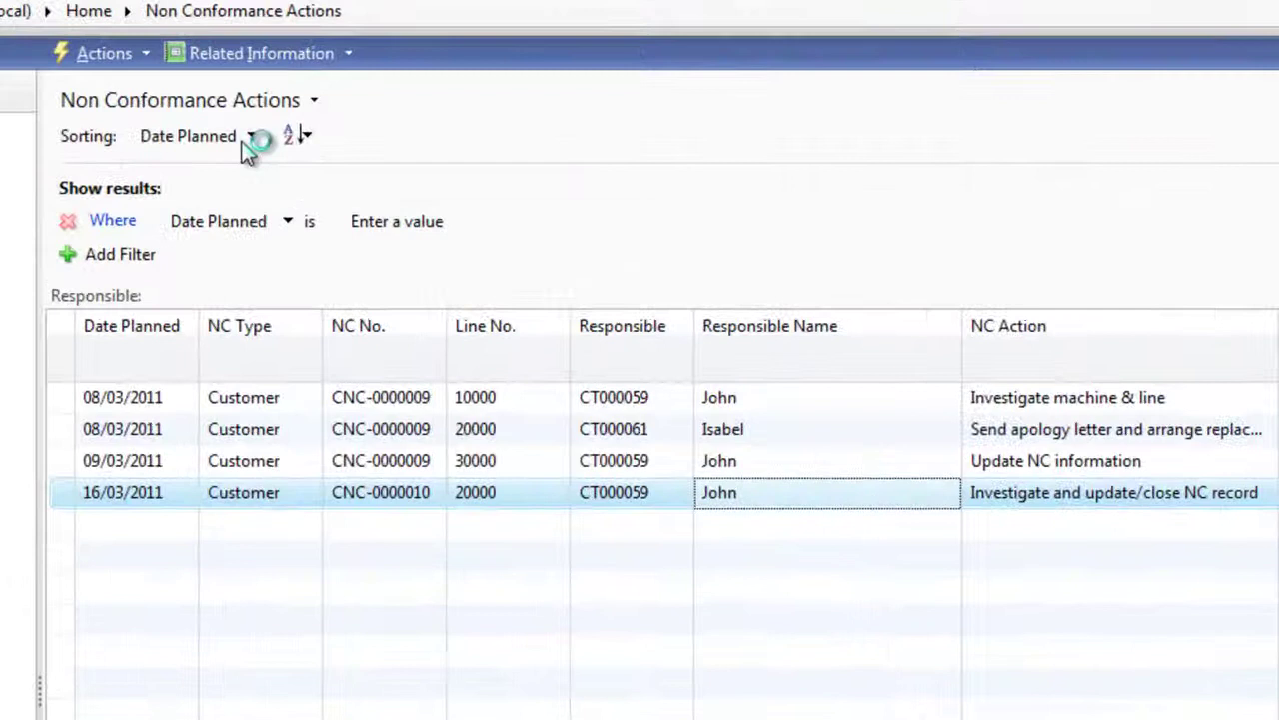
left_click(236, 53)
mouse_move(245, 81)
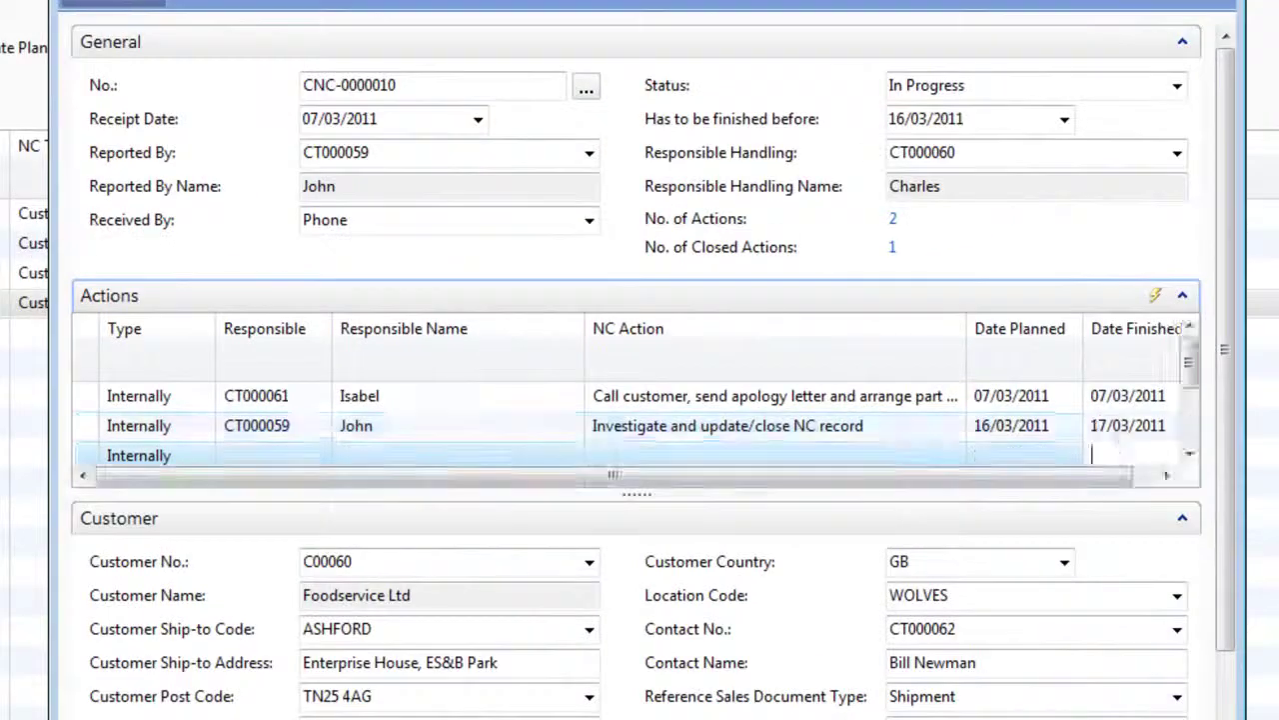
key("shift+Tab")
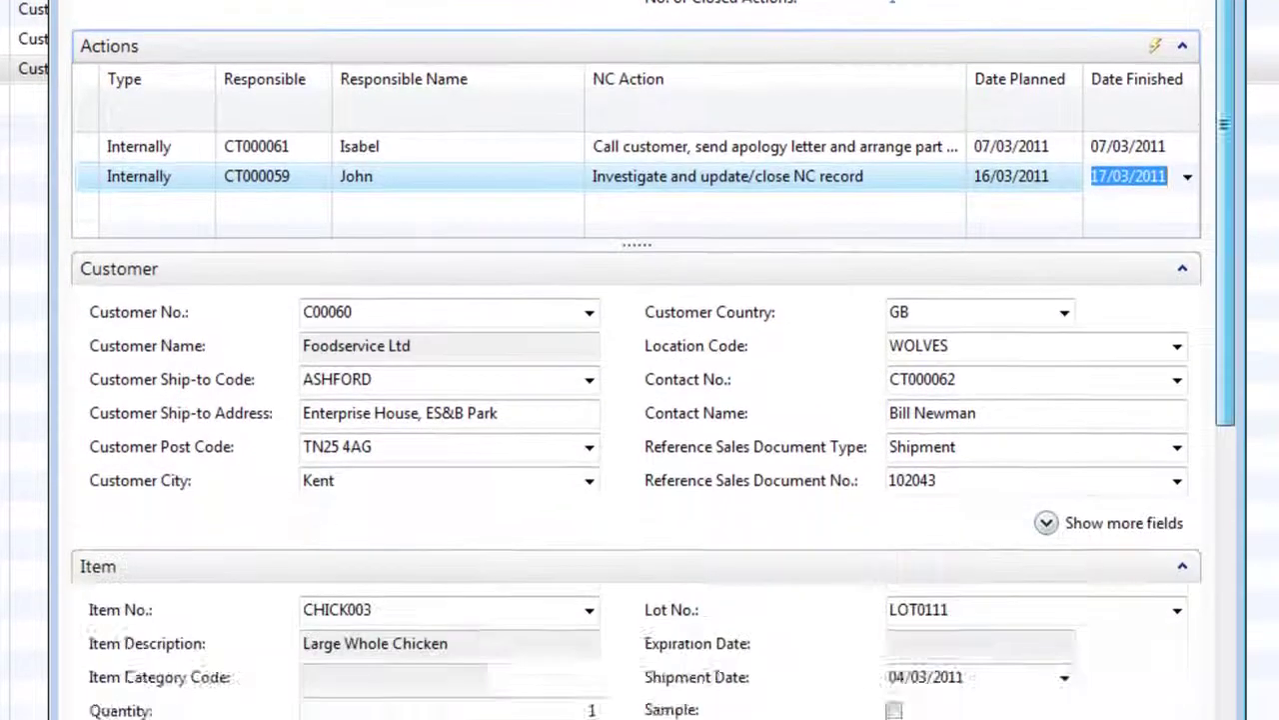
scroll(640, 400, "down", 10)
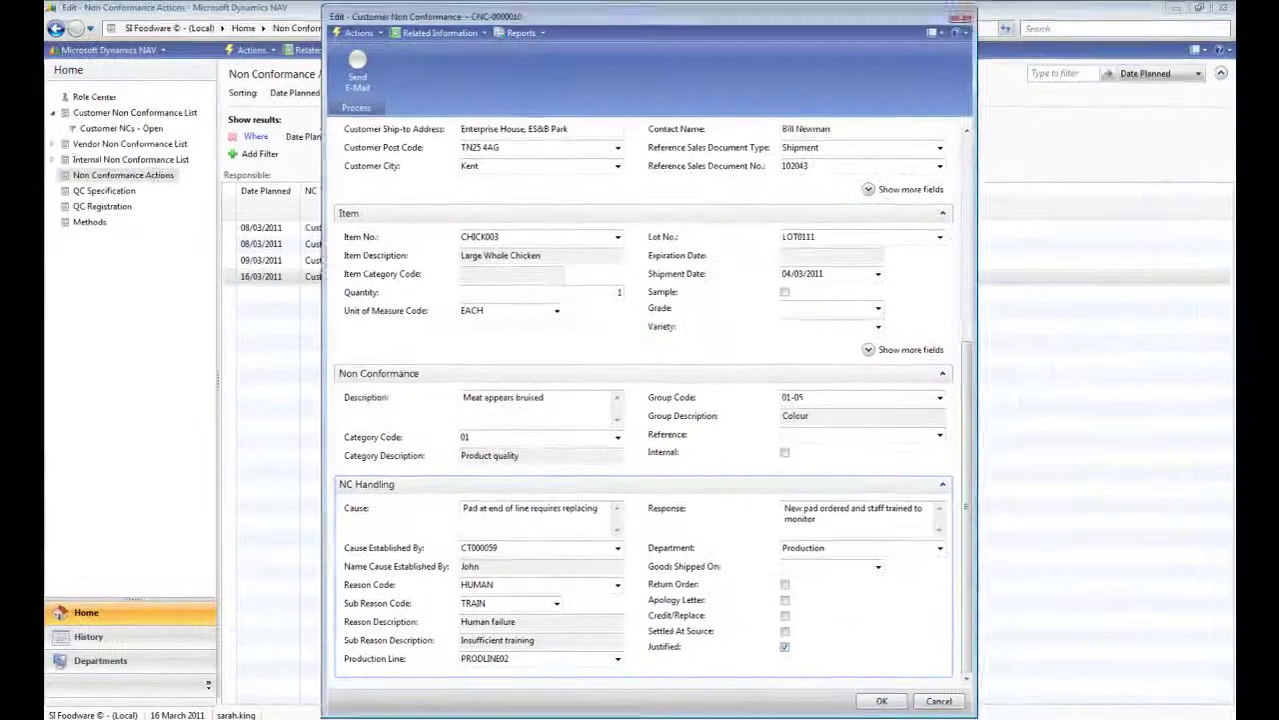
left_click(820, 628)
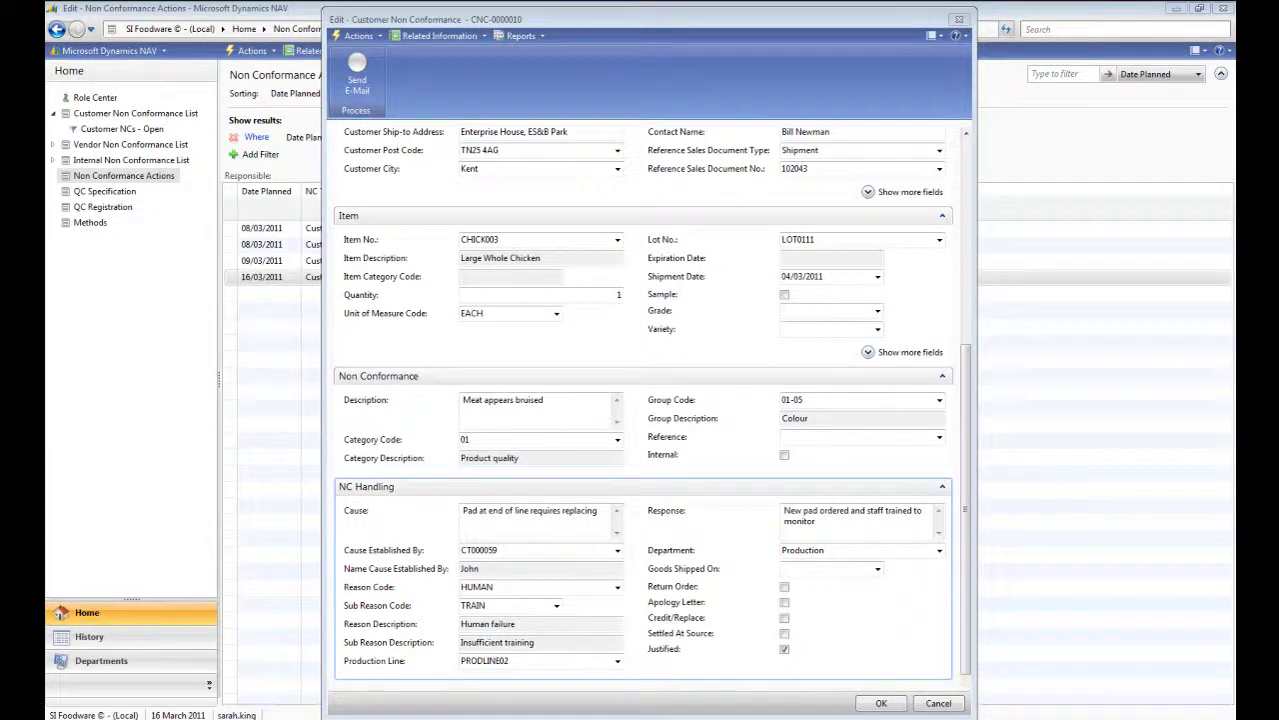
scroll(640, 400, "up", 10)
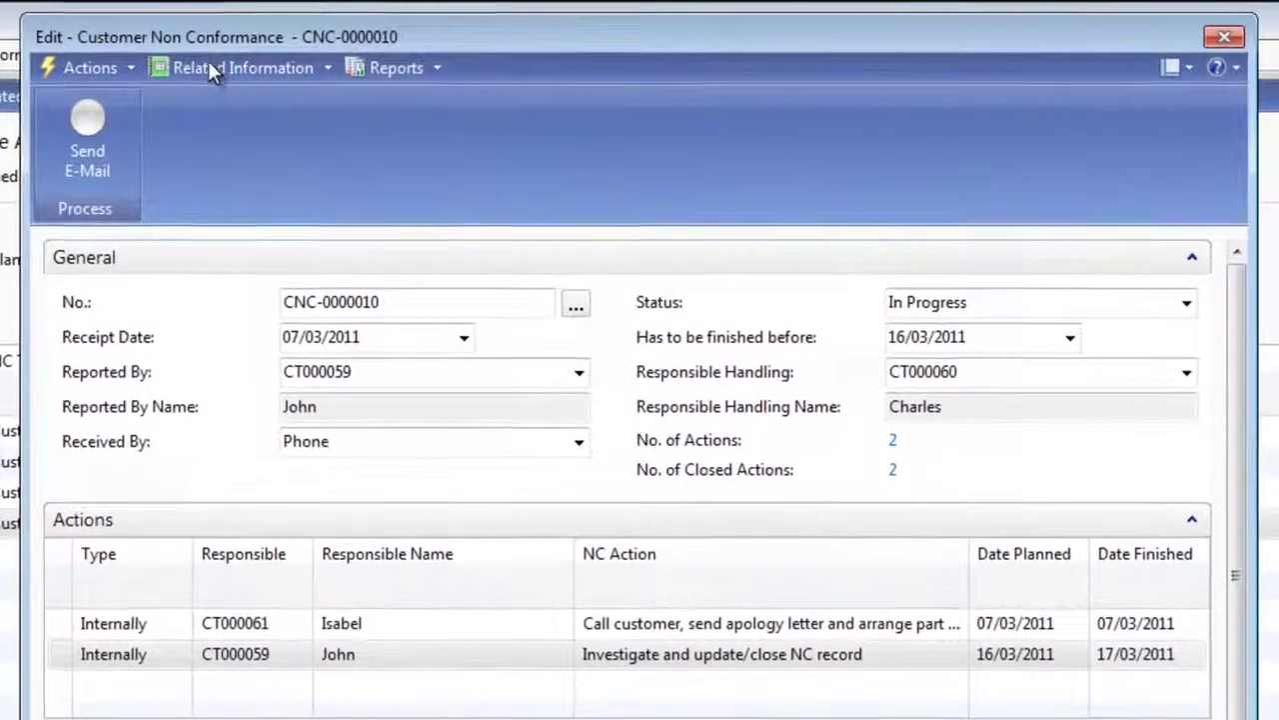
Run Item Tracing on lot LOT0111 from its Lot No. Information
left_click(245, 62)
mouse_move(237, 90)
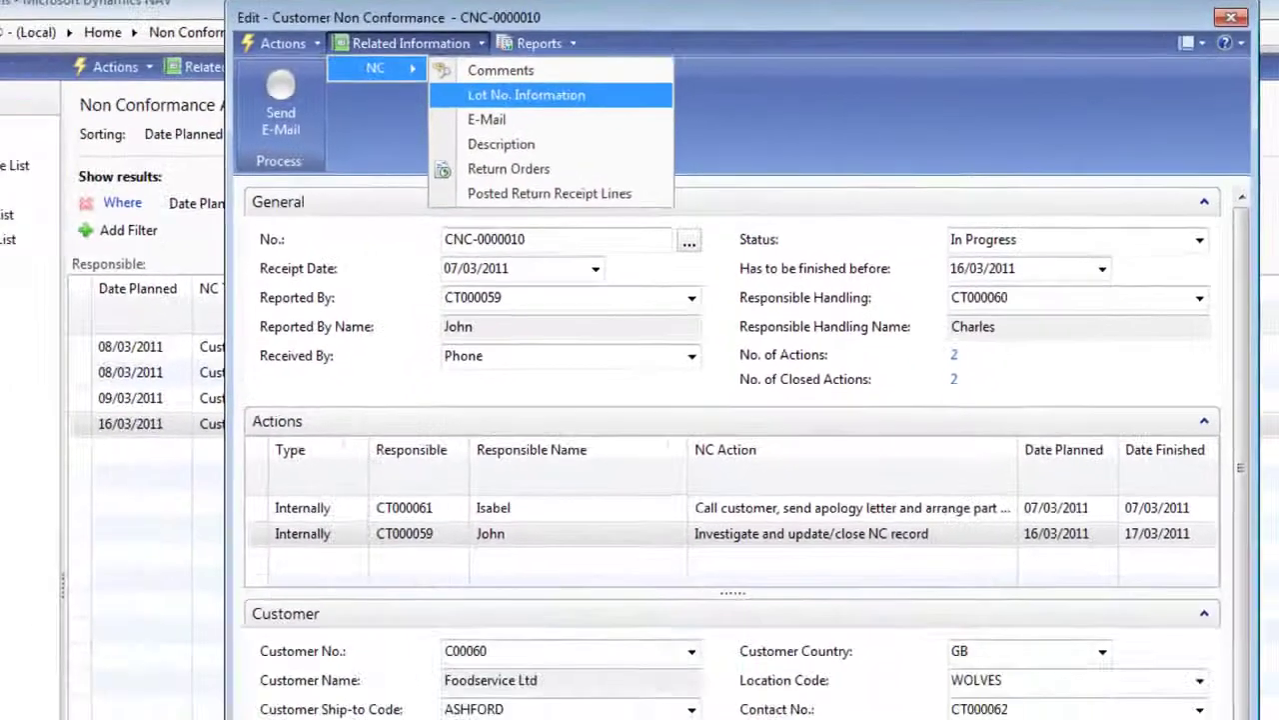
left_click(505, 106)
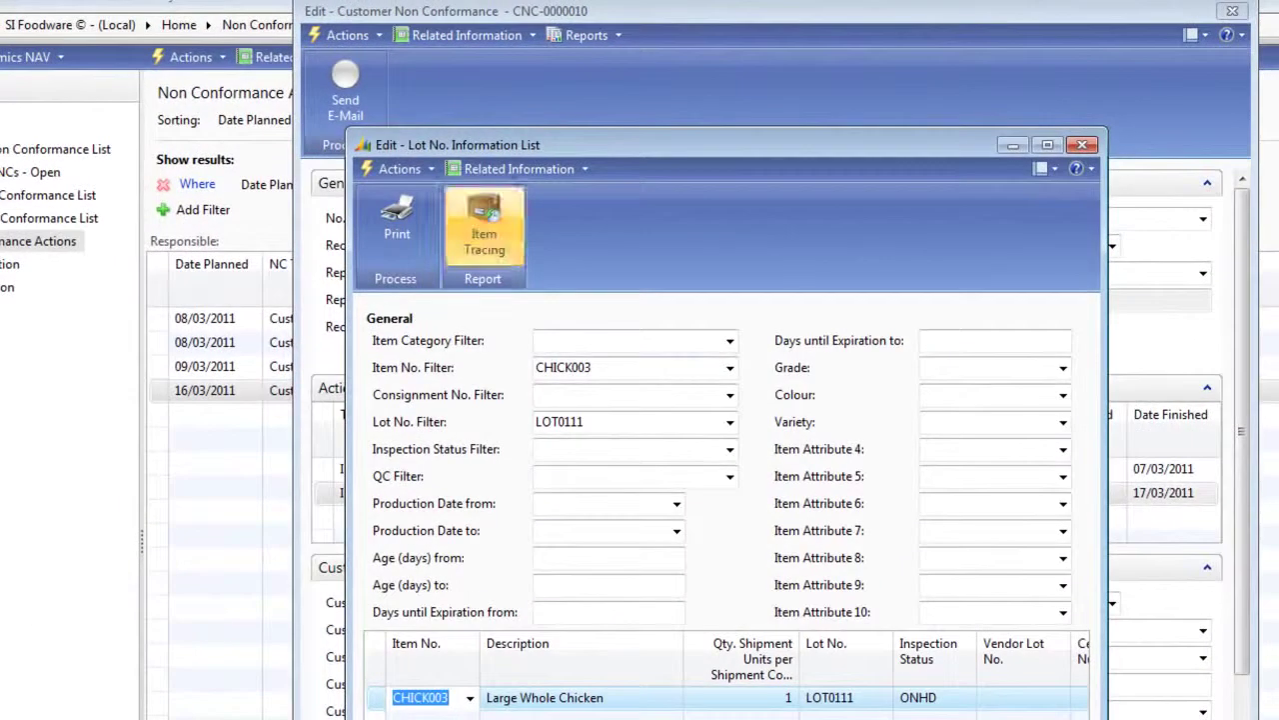
left_click(484, 235)
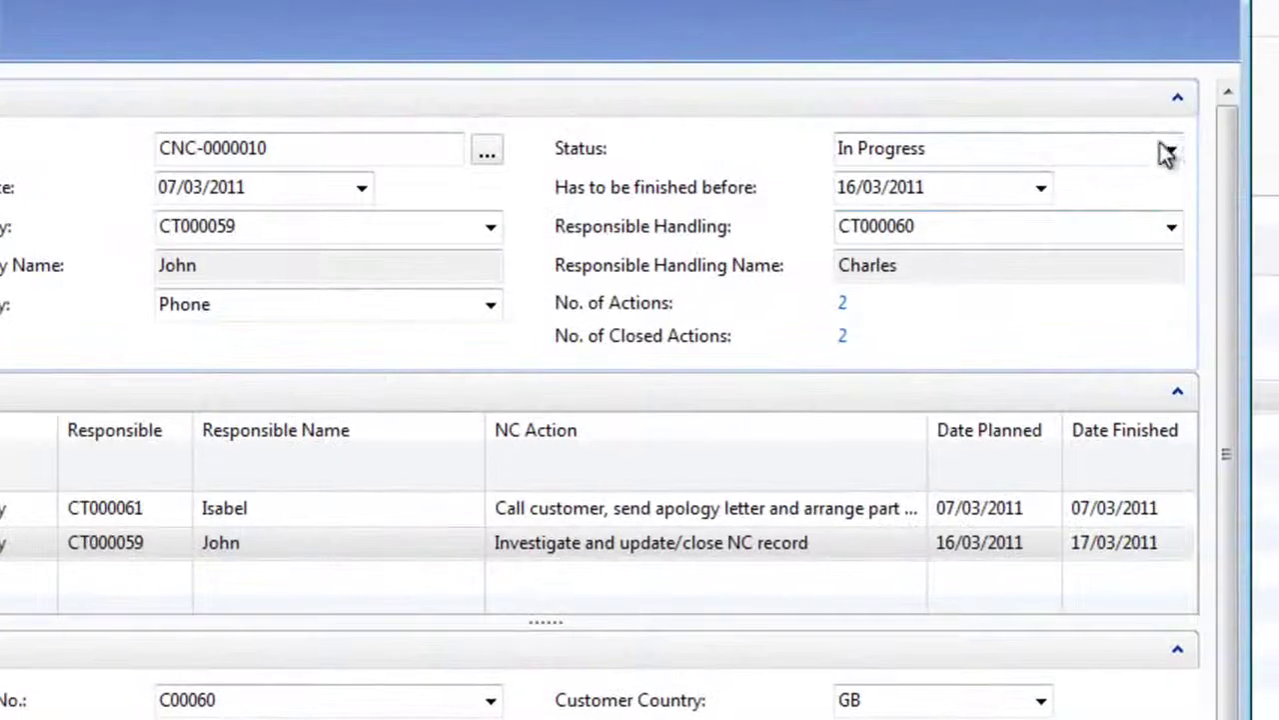
Change the CNC-0000010 status to Closed
left_click(1167, 150)
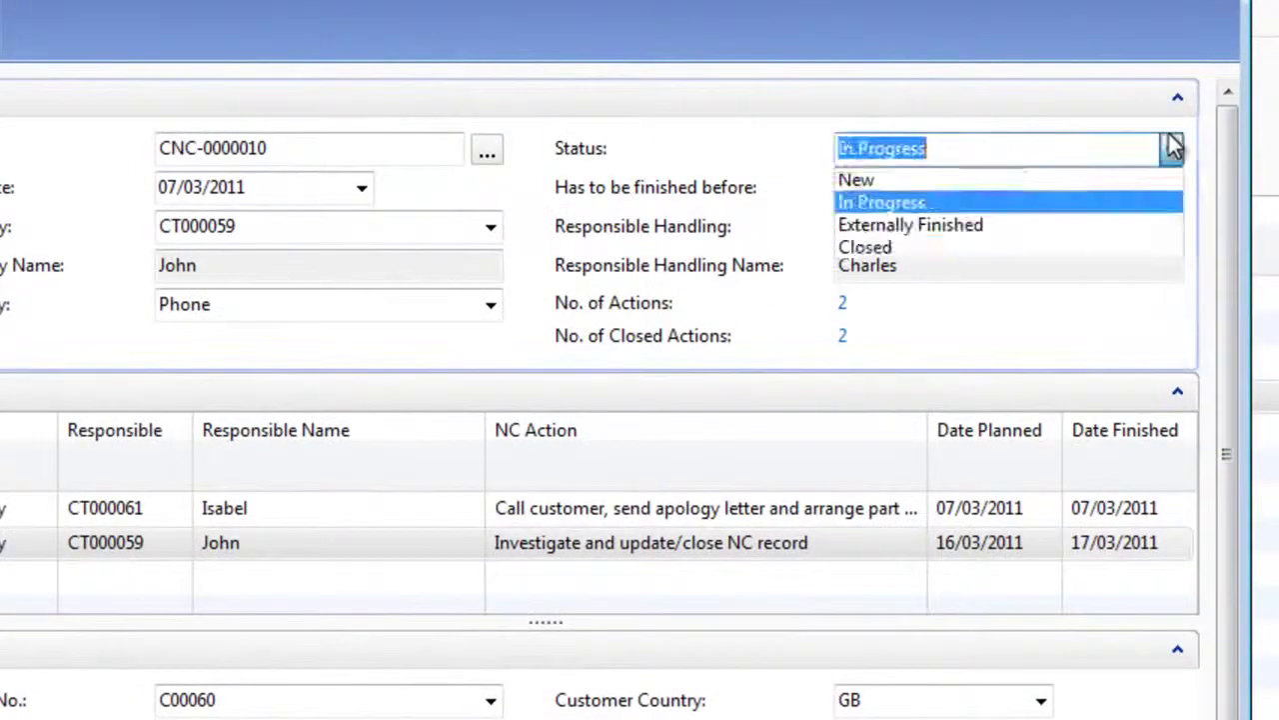
left_click(878, 243)
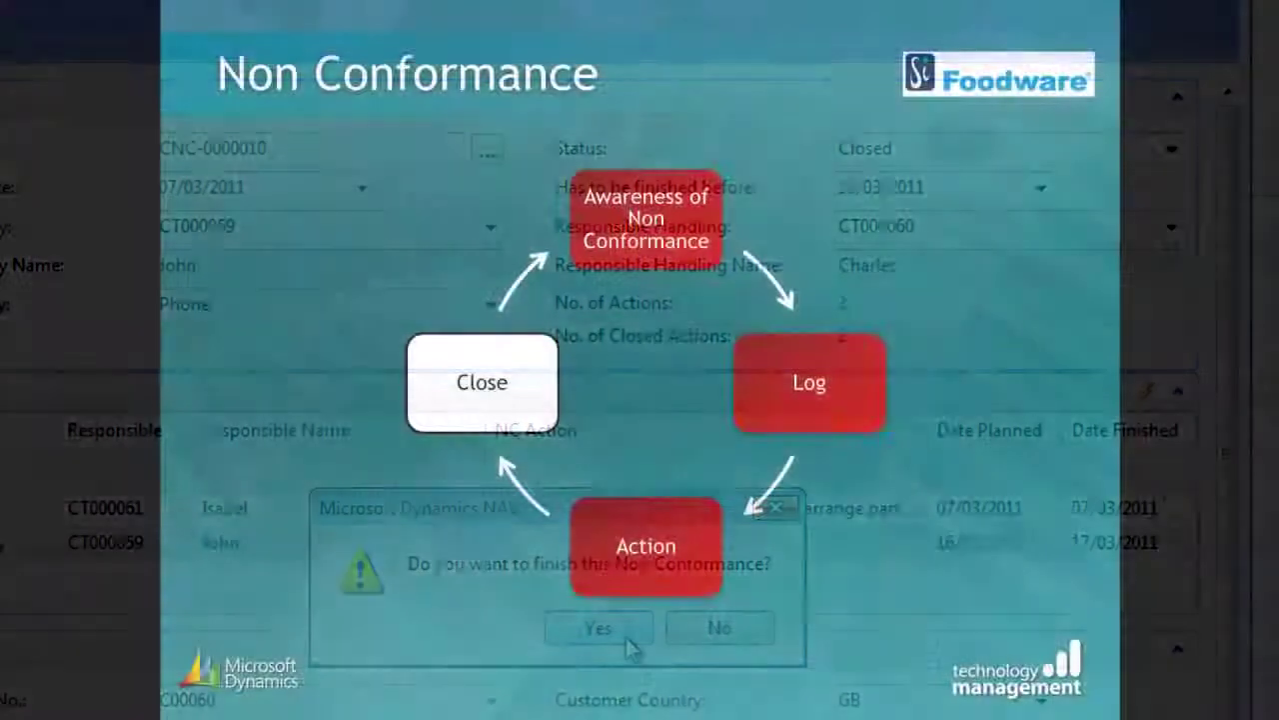